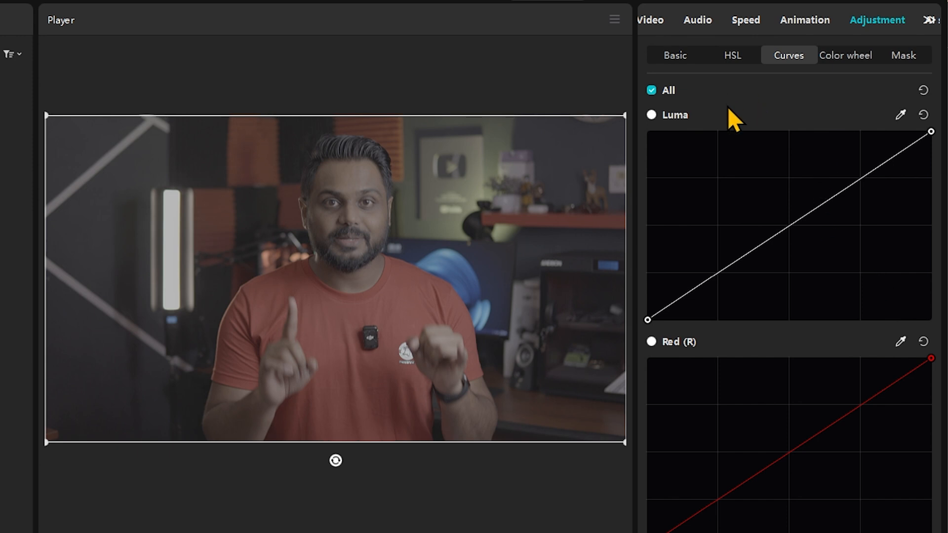
Show the color oscilloscope beneath the video preview.
left_click(615, 19)
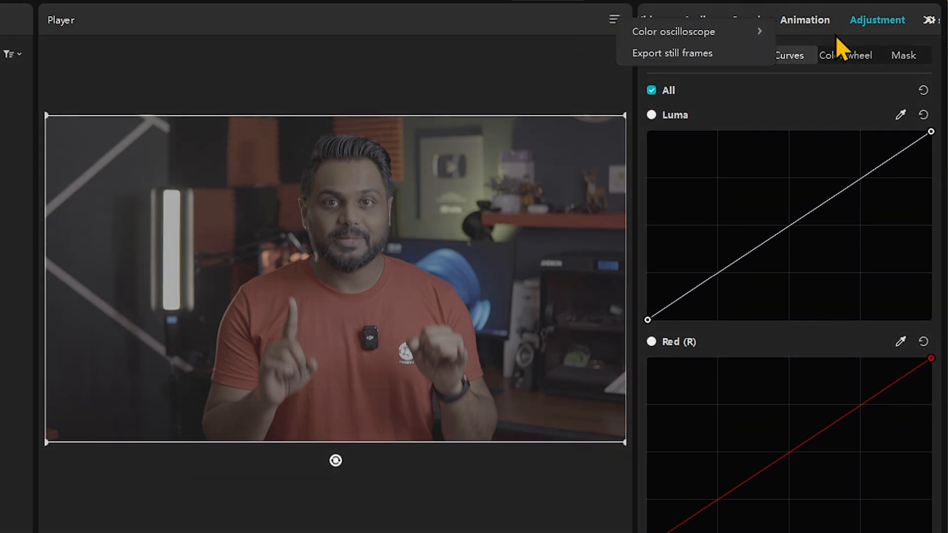
mouse_move(697, 30)
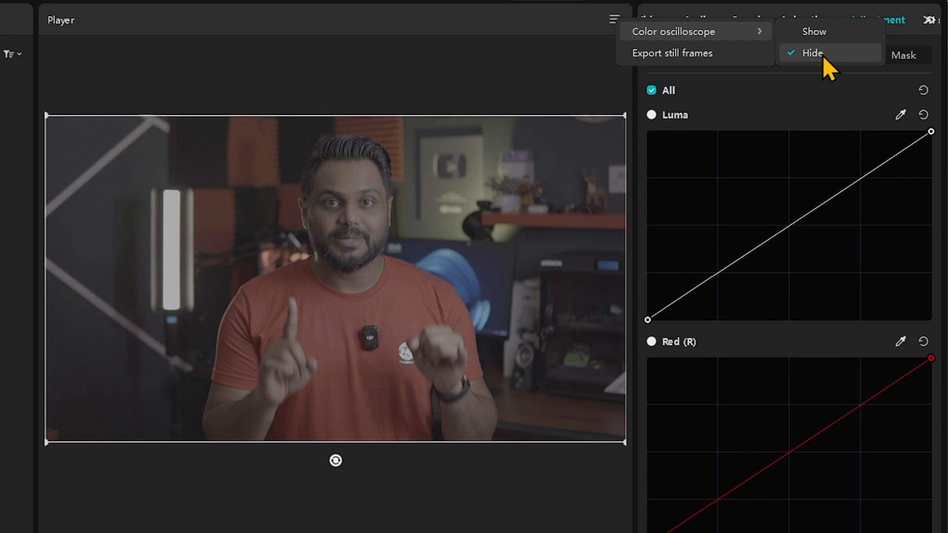
left_click(820, 32)
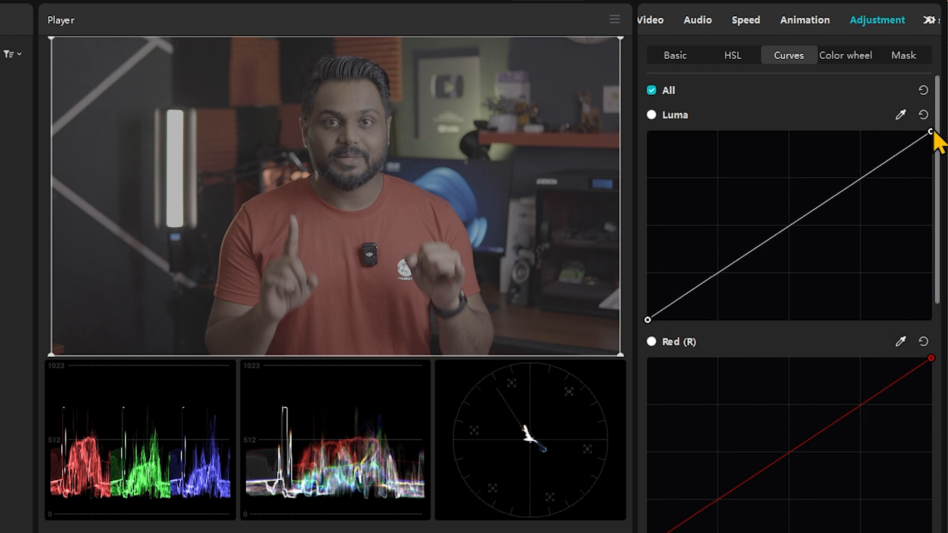
Shape the Luma curve into an S with a lowered shadow point, a raised highlight point and a slightly lifted midtone point.
left_click(720, 272)
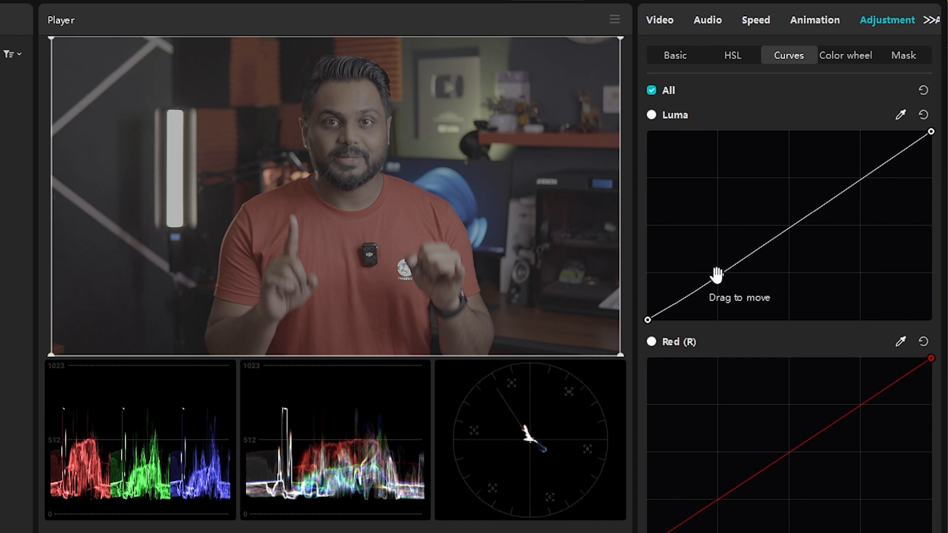
left_click_drag(721, 275, 718, 296)
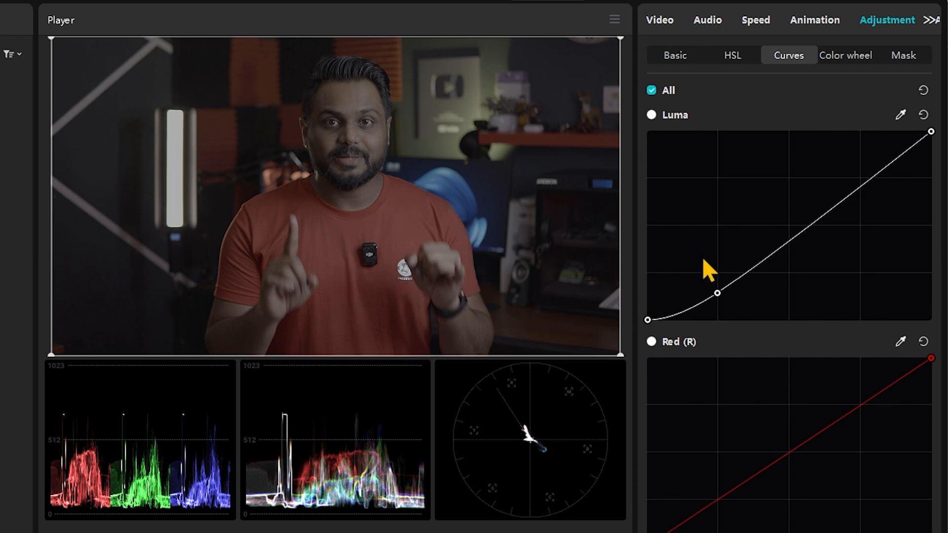
left_click(868, 182)
left_click_drag(869, 179, 842, 164)
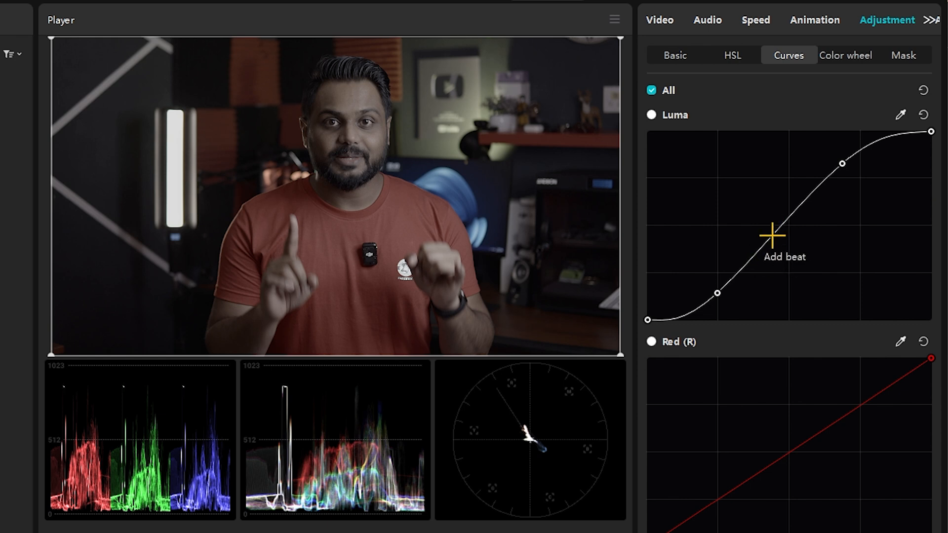
left_click(777, 232)
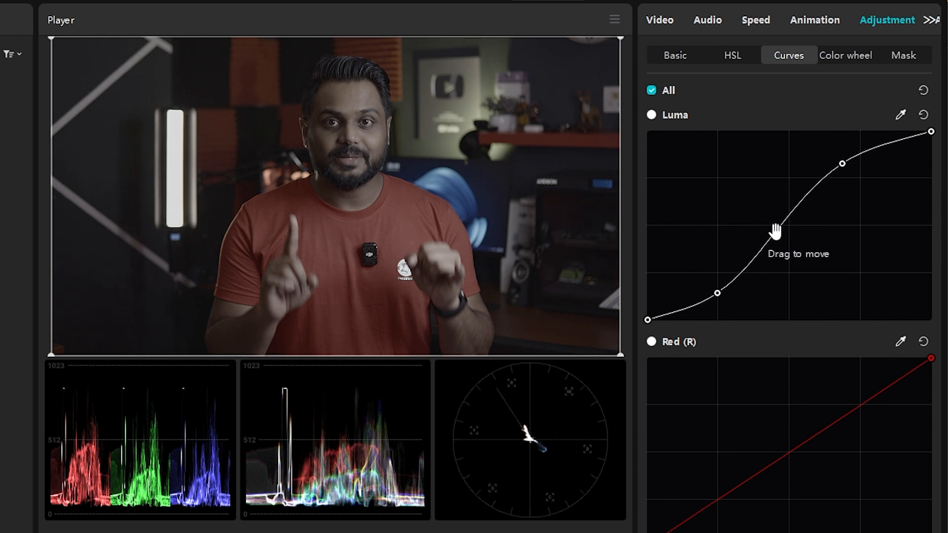
mouse_move(776, 231)
left_mouse_down()
mouse_move(736, 209)
mouse_move(770, 242)
mouse_move(767, 232)
left_mouse_up()
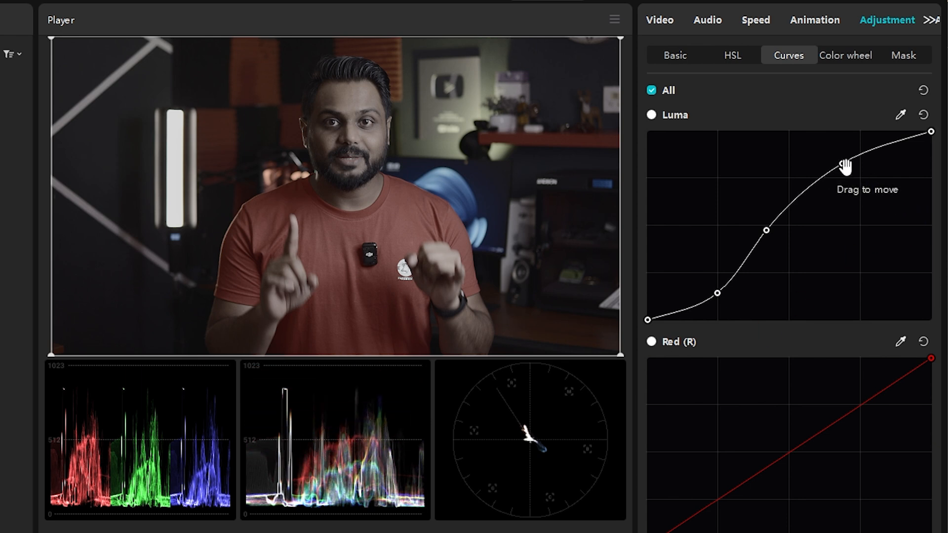
Try pulling the Luma curve's highlight point to the maximum and its shadow point to the minimum, undoing each change.
left_click_drag(842, 167, 789, 10)
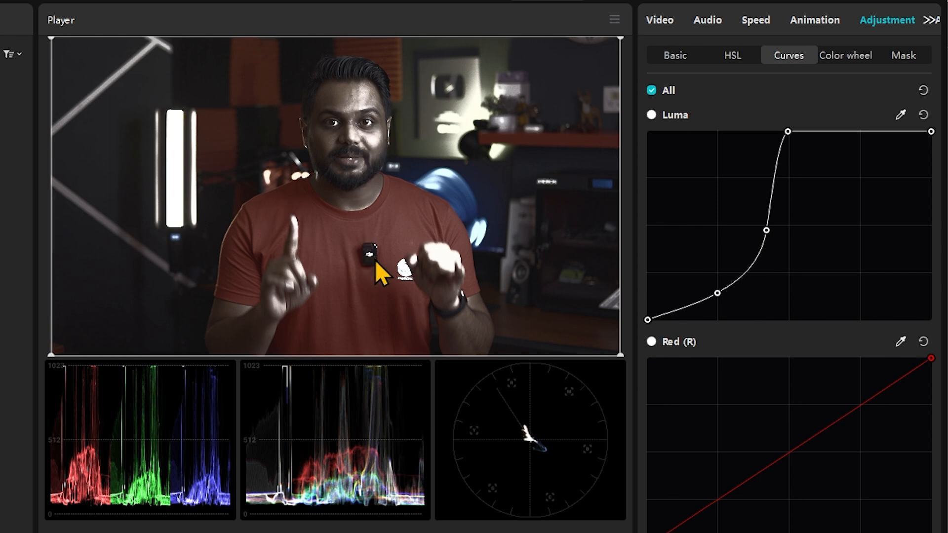
key("ctrl+z")
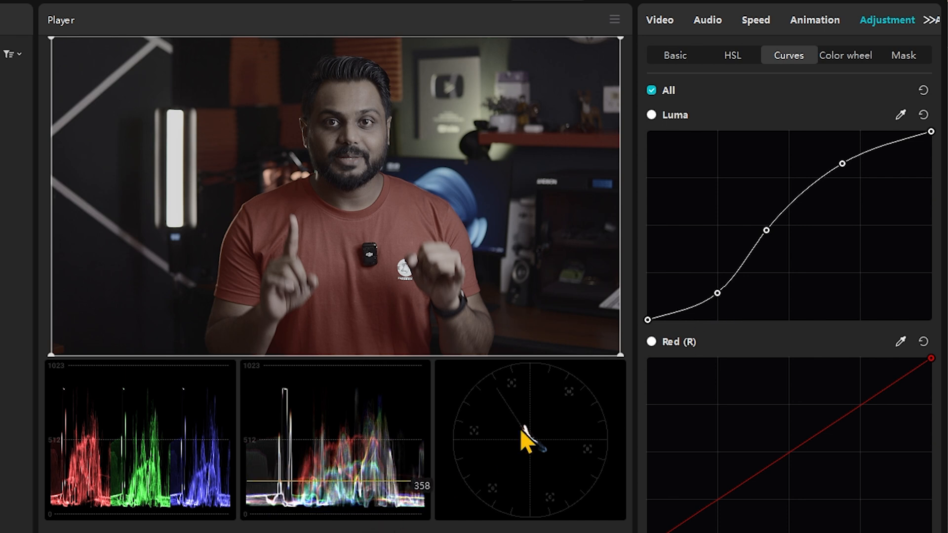
left_click_drag(720, 296, 727, 324)
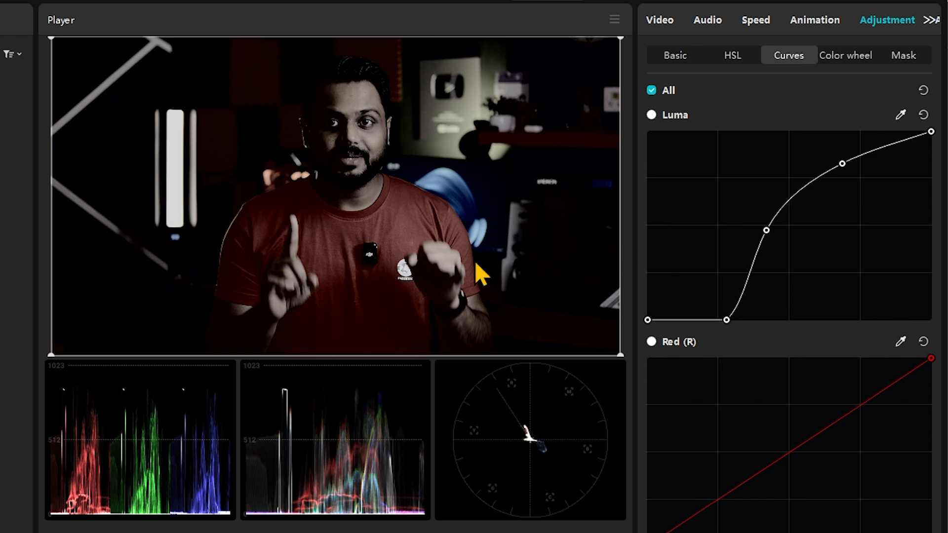
key("ctrl+z")
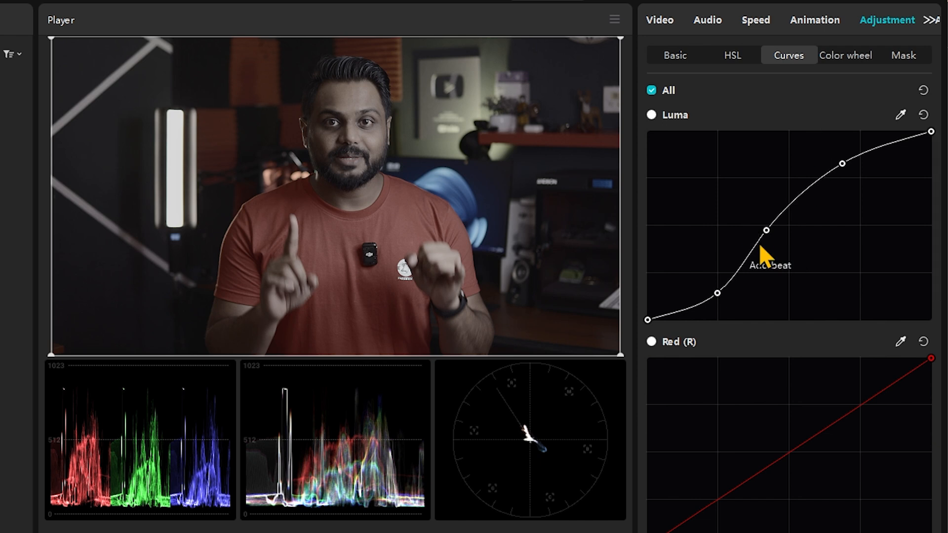
Raise the midtone point of the Luma curve slightly to brighten the midtones.
left_click_drag(768, 228, 776, 203)
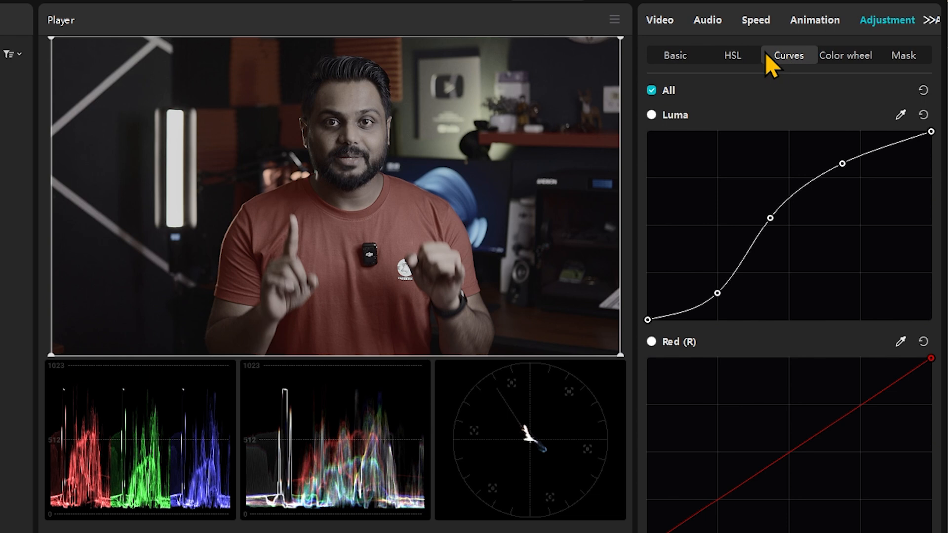
In the basic adjustments, turn on skin tone protection and set the Saturation to 40.
left_click(675, 55)
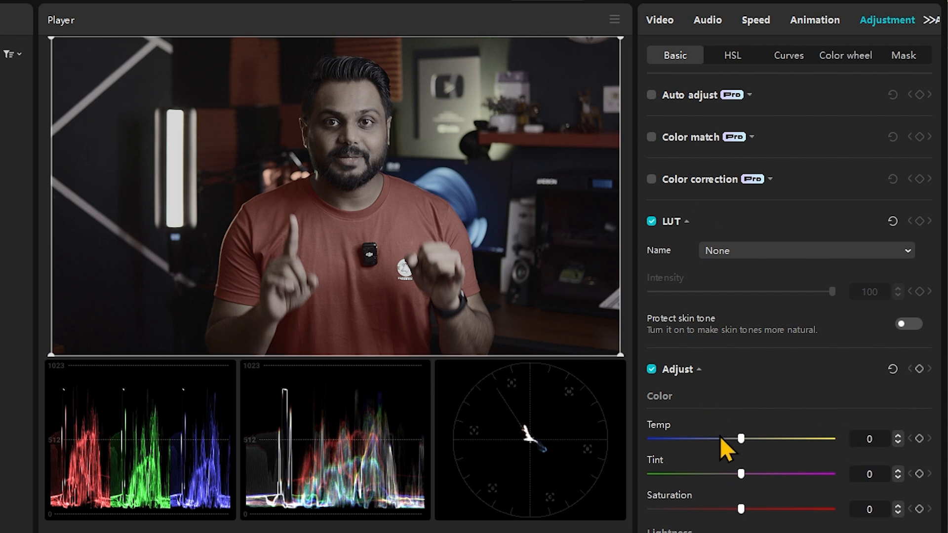
scroll(711, 381, "down", 4)
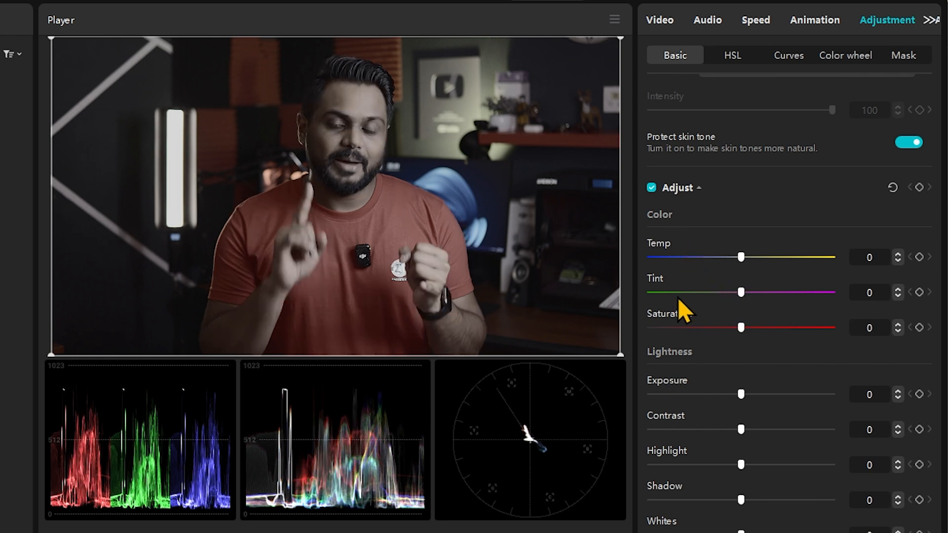
left_click_drag(743, 326, 848, 334)
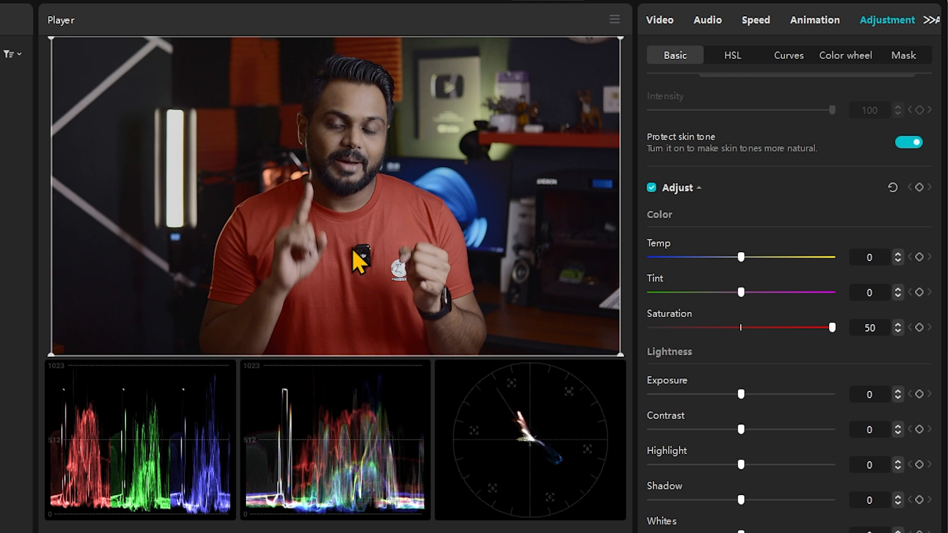
left_click_drag(832, 328, 814, 353)
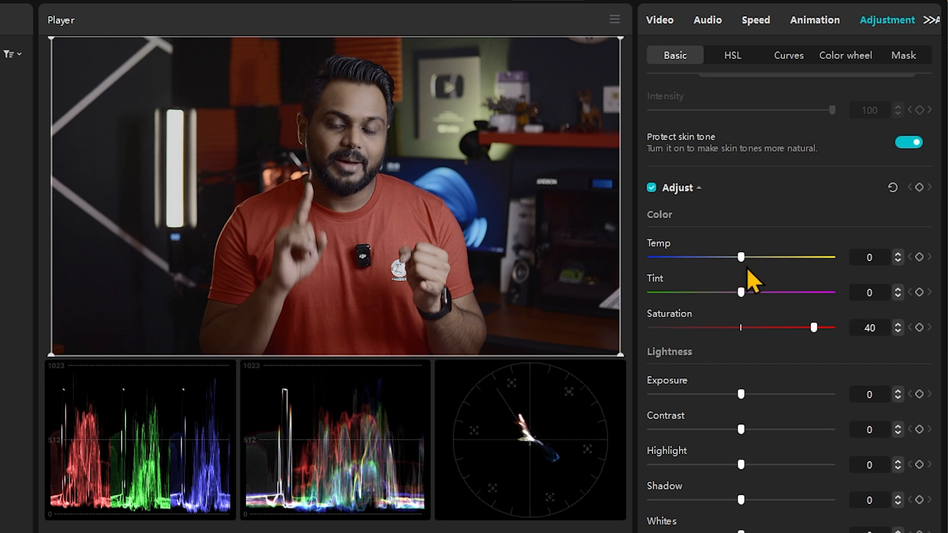
Try a Temp of -16 and undo it, and set the Tint to 4.
left_click_drag(741, 258, 711, 273)
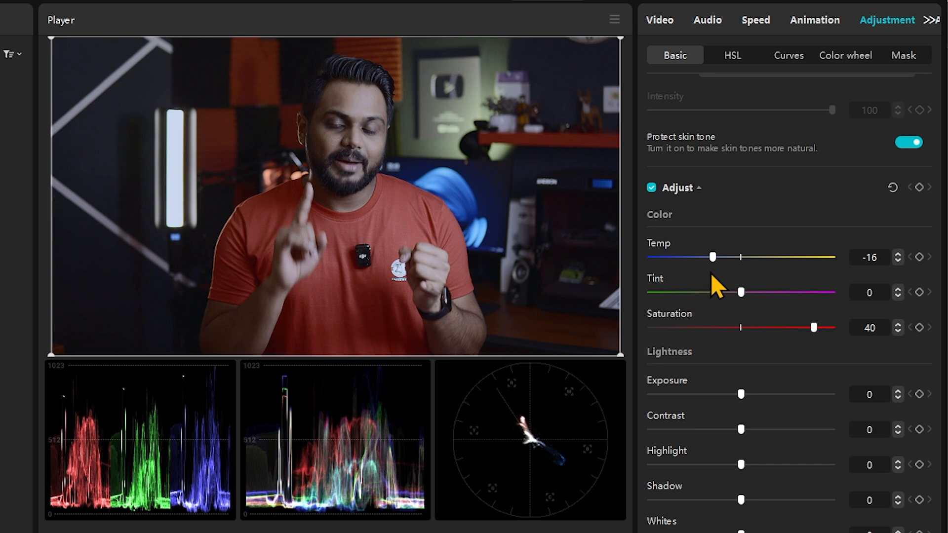
key("ctrl+z")
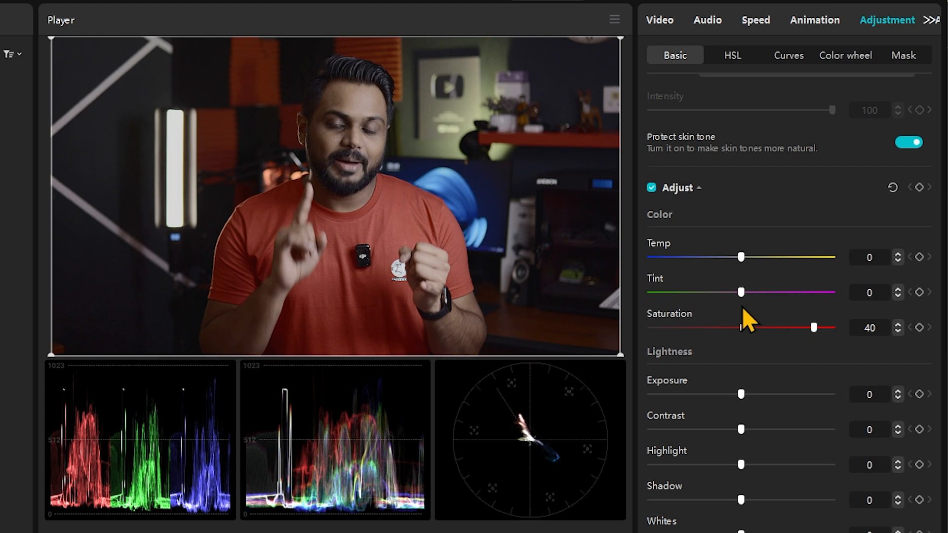
mouse_move(743, 295)
left_mouse_down()
mouse_move(807, 292)
mouse_move(651, 305)
mouse_move(816, 295)
mouse_move(748, 298)
left_mouse_up()
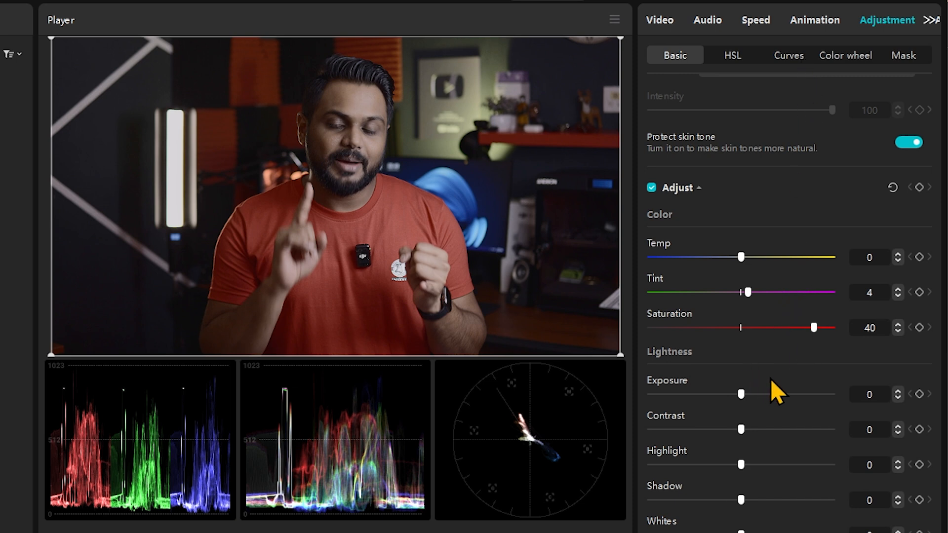
Test different Exposure levels up to 50 and settle the clip's Exposure at 5.
scroll(771, 389, "down", 5)
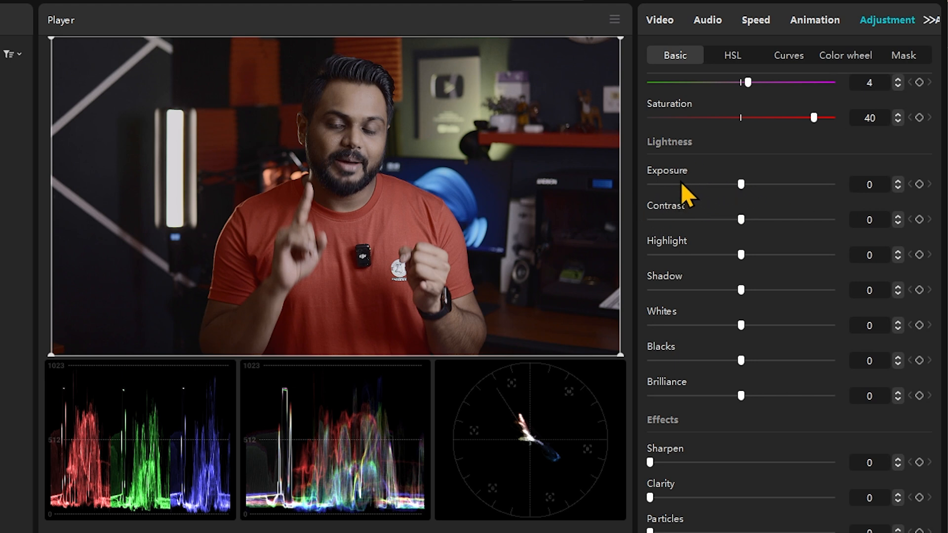
left_click_drag(741, 185, 754, 186)
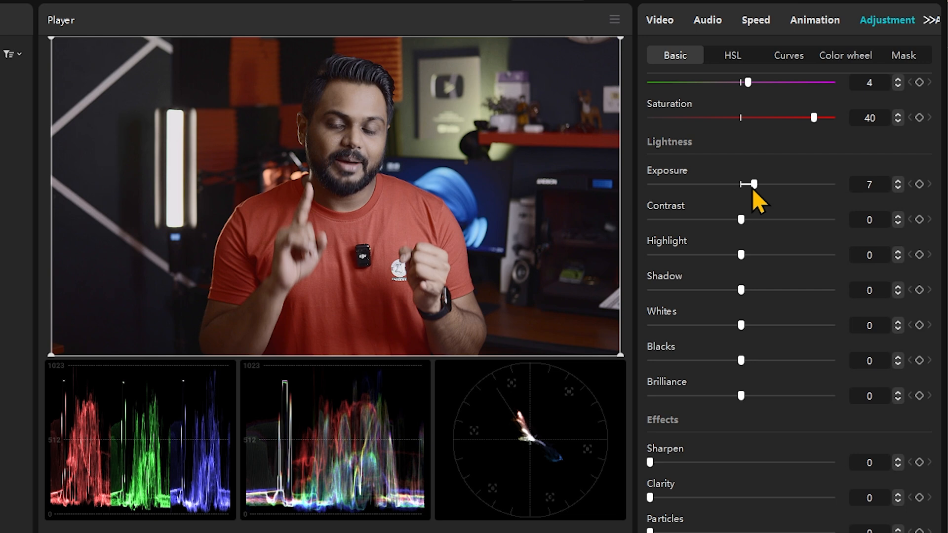
left_click_drag(754, 187, 842, 185)
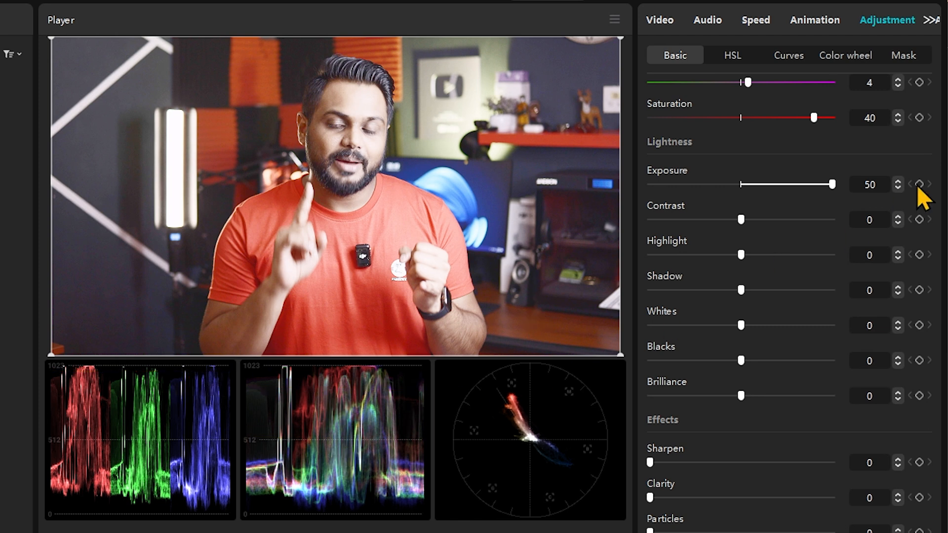
left_click_drag(834, 185, 757, 182)
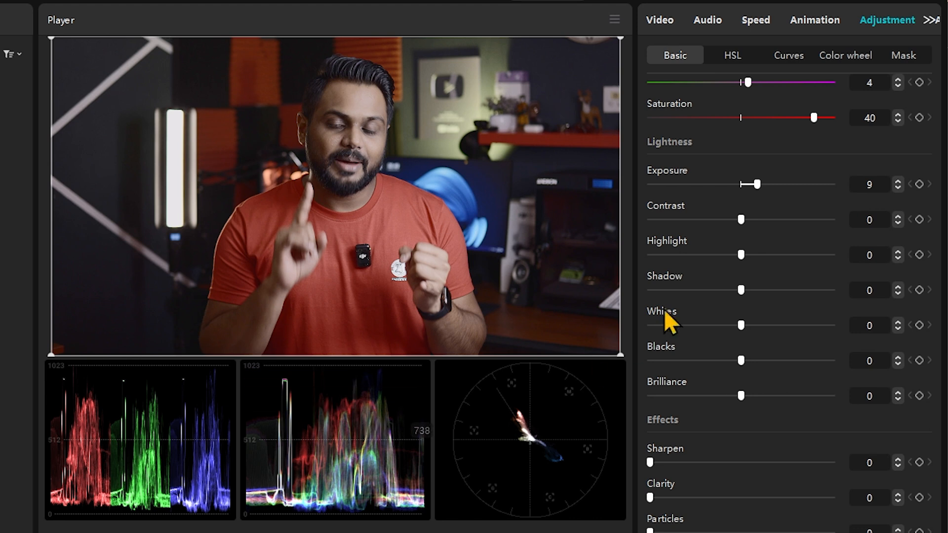
left_click_drag(760, 179, 750, 190)
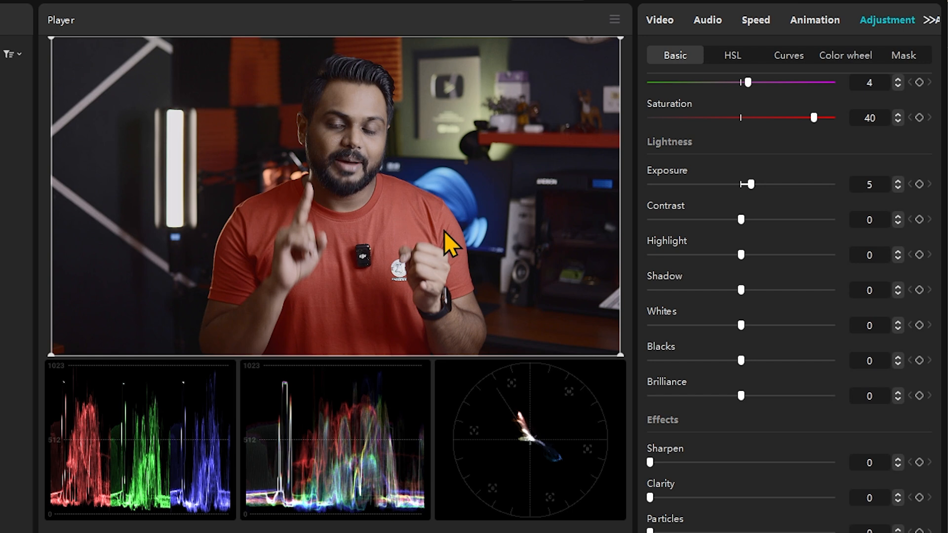
Set the Contrast to 6 and the Highlight to -8, trying a Highlight of 50 first.
mouse_move(748, 221)
left_mouse_down()
mouse_move(767, 223)
mouse_move(751, 233)
left_mouse_up()
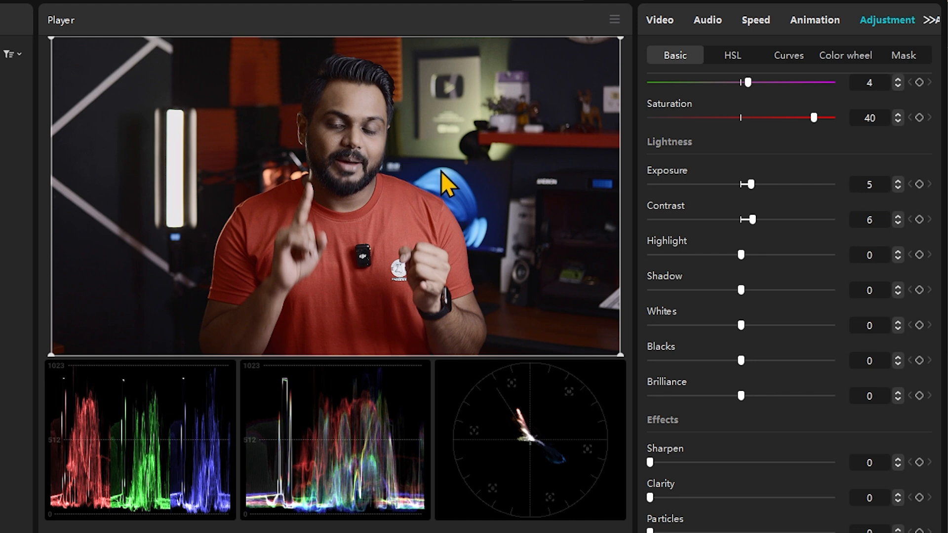
left_click_drag(745, 257, 855, 279)
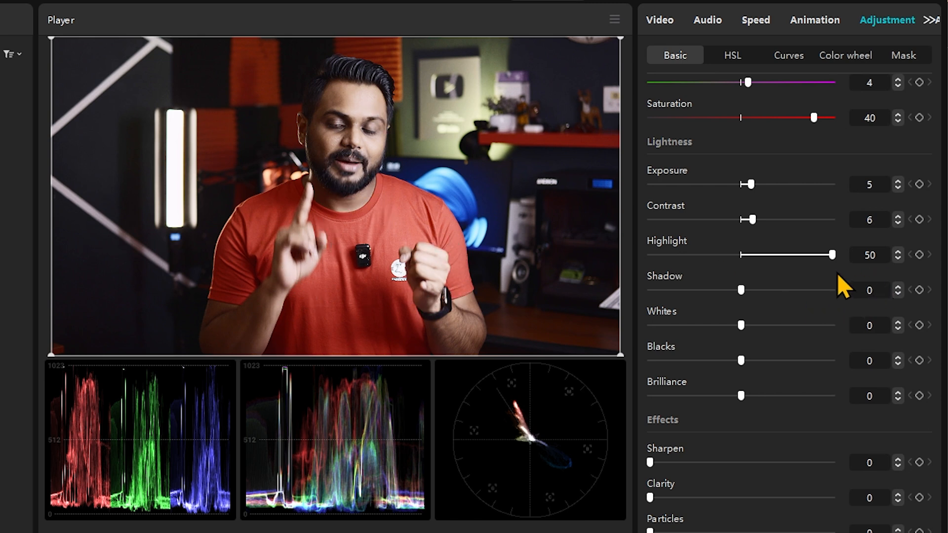
left_click_drag(828, 256, 726, 262)
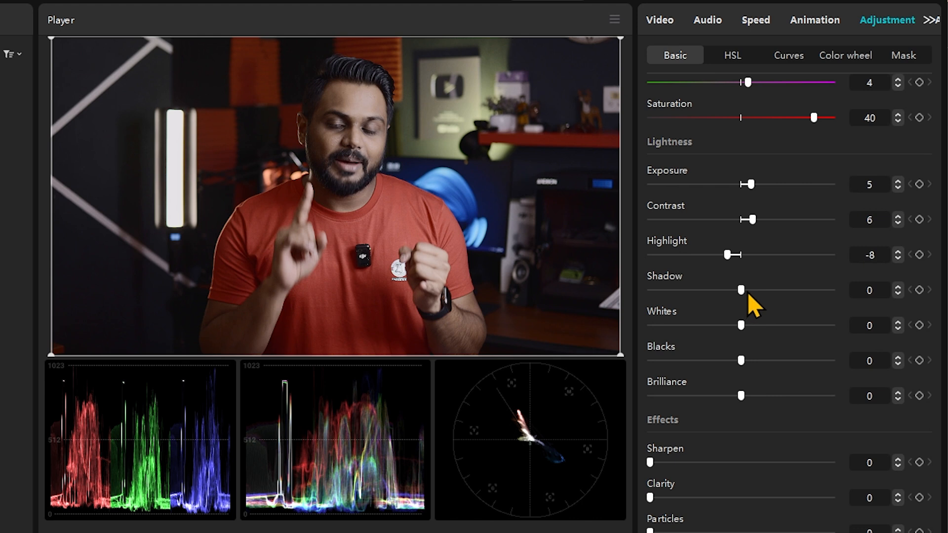
Set the clip's Shadow to 12 and its Whites to 5.
mouse_move(748, 289)
left_mouse_down()
mouse_move(761, 291)
mouse_move(704, 306)
mouse_move(762, 300)
left_mouse_up()
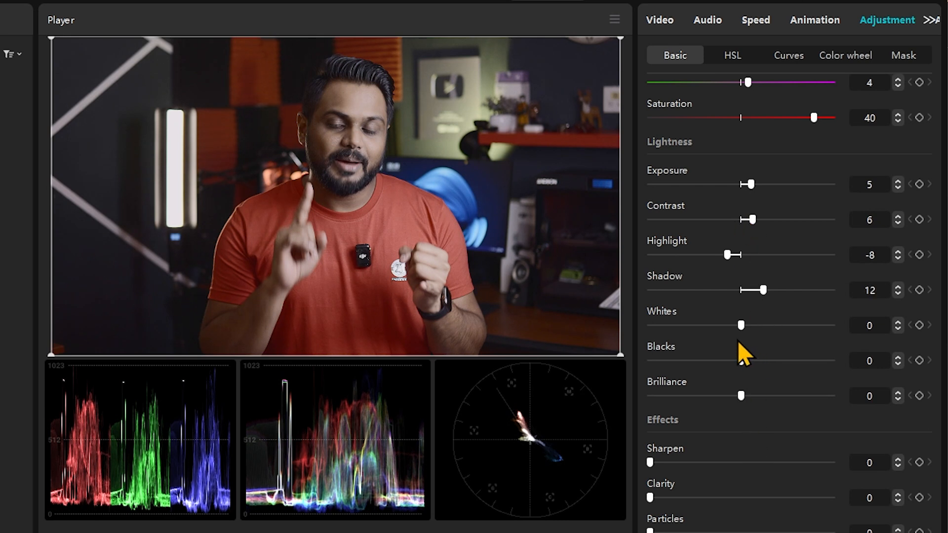
left_click_drag(741, 325, 750, 345)
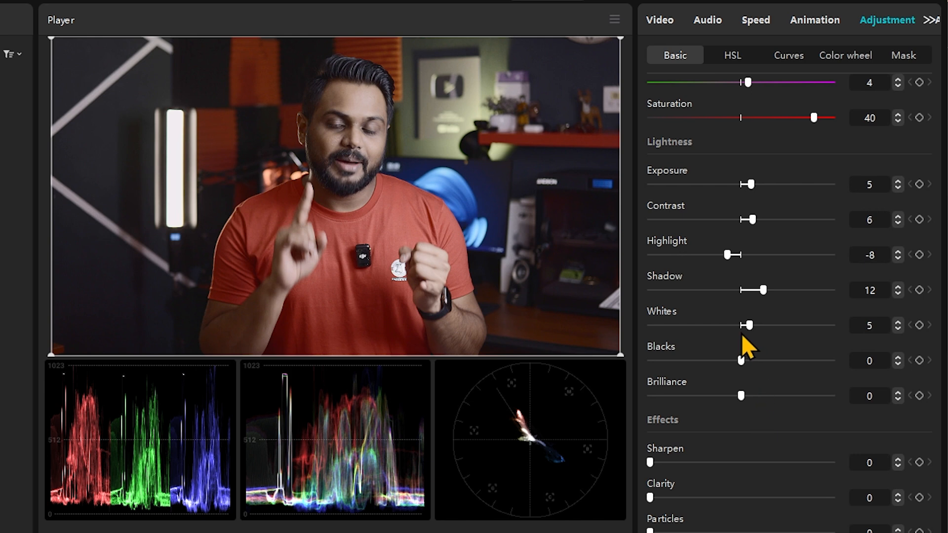
Try lowering the Blacks to -26 and return them to 0.
left_click_drag(738, 363, 731, 366)
double_click(733, 364)
left_click_drag(737, 364, 691, 380)
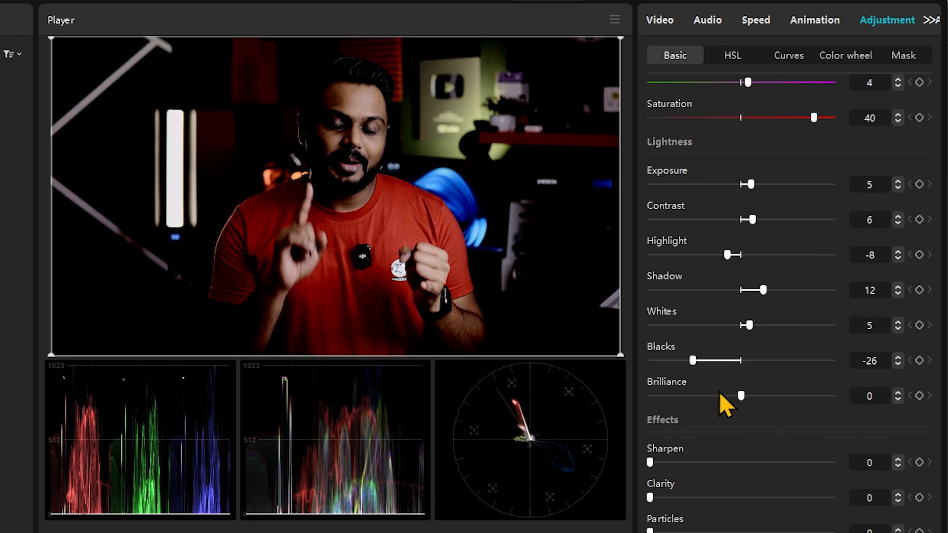
left_click_drag(694, 361, 742, 369)
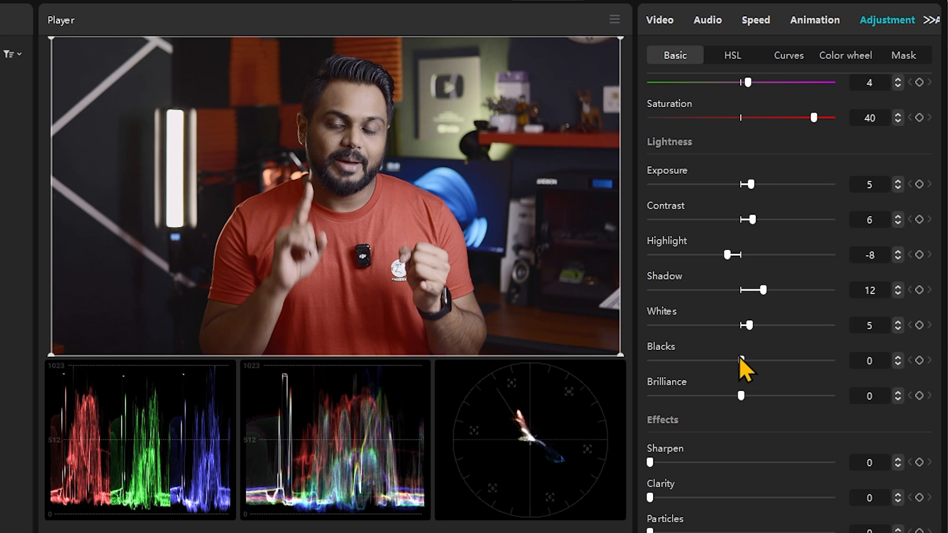
mouse_move(750, 393)
left_mouse_down()
mouse_move(783, 398)
mouse_move(698, 417)
mouse_move(739, 417)
mouse_move(715, 414)
mouse_move(747, 397)
mouse_move(716, 398)
mouse_move(739, 396)
left_mouse_up()
scroll(727, 455, "down", 1)
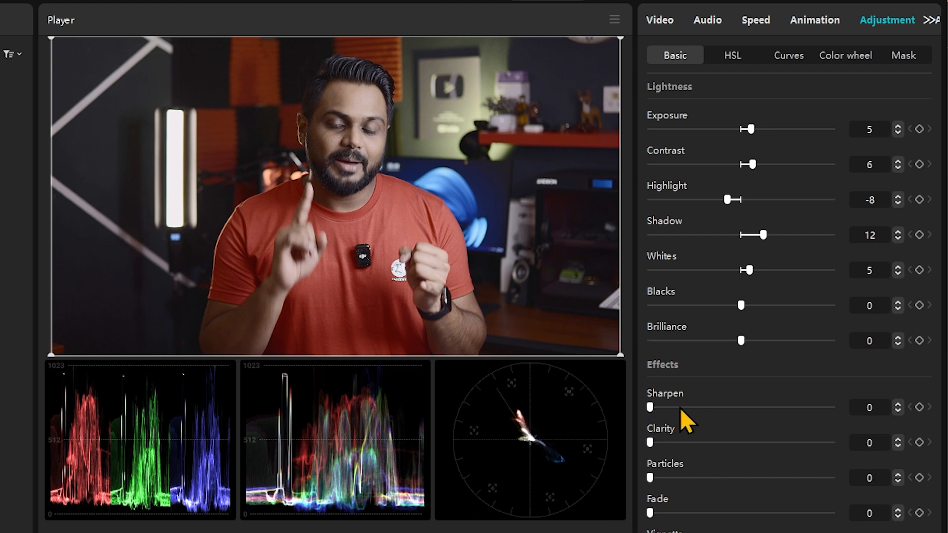
left_click_drag(660, 404, 643, 416)
scroll(759, 75, "down", 1)
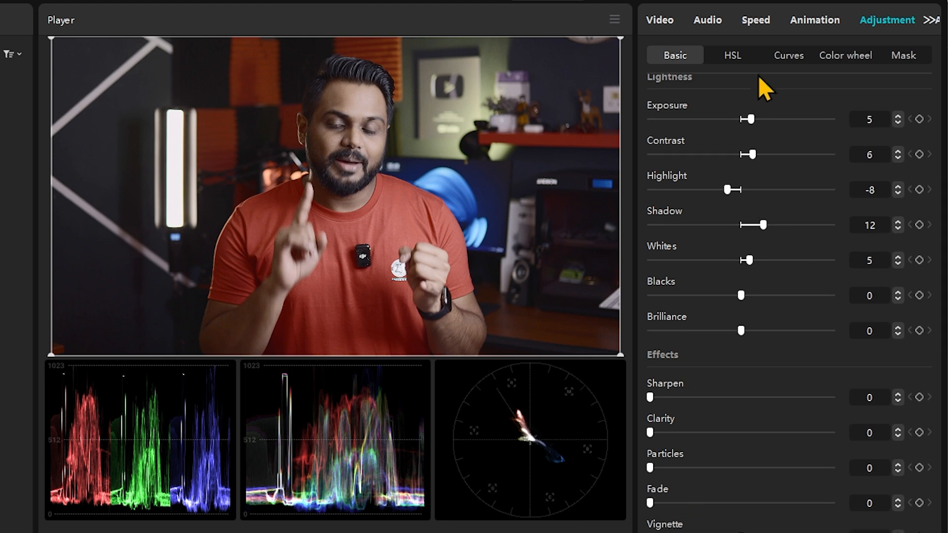
Set the red range's Saturation in HSL to 36, trying 50 first.
left_click(741, 56)
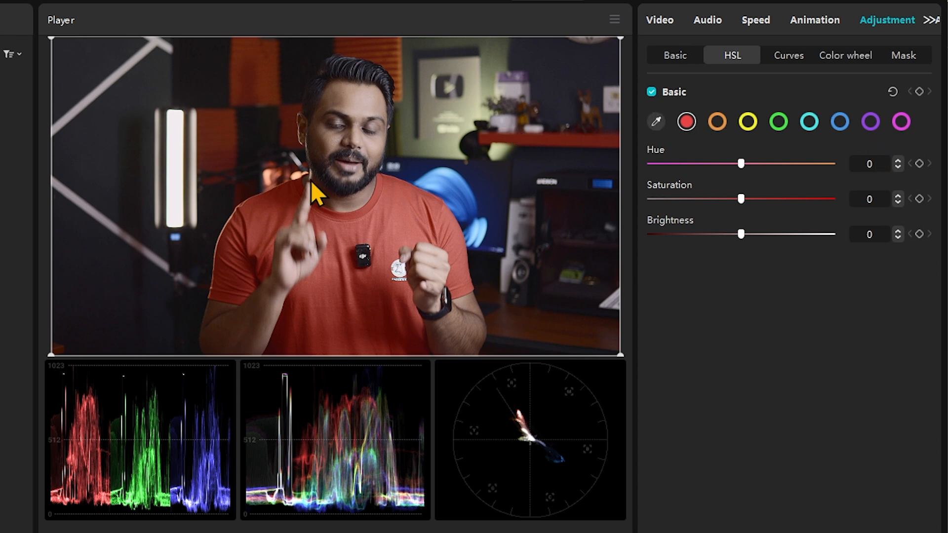
left_click(743, 126)
left_click(718, 124)
left_click(682, 121)
left_click_drag(754, 199, 786, 200)
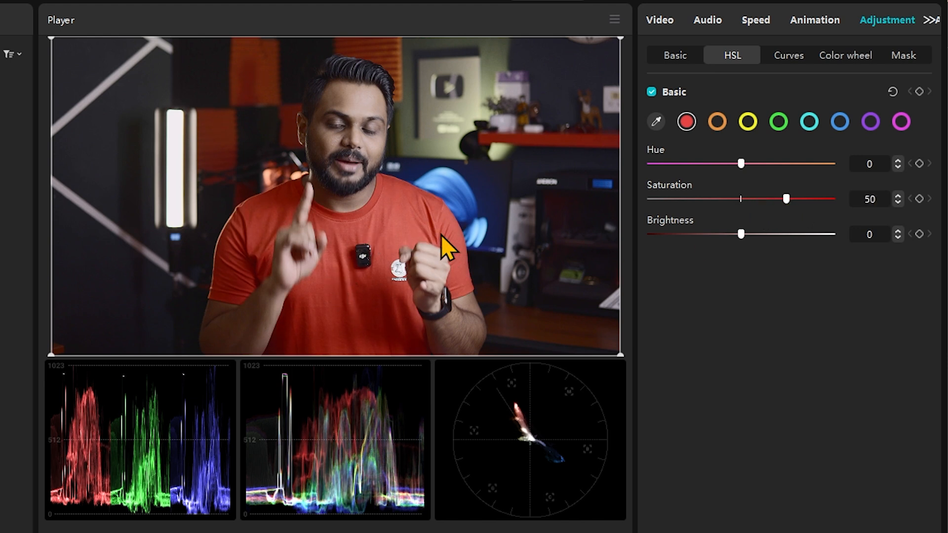
mouse_move(785, 199)
left_mouse_down()
mouse_move(844, 193)
mouse_move(773, 199)
left_mouse_up()
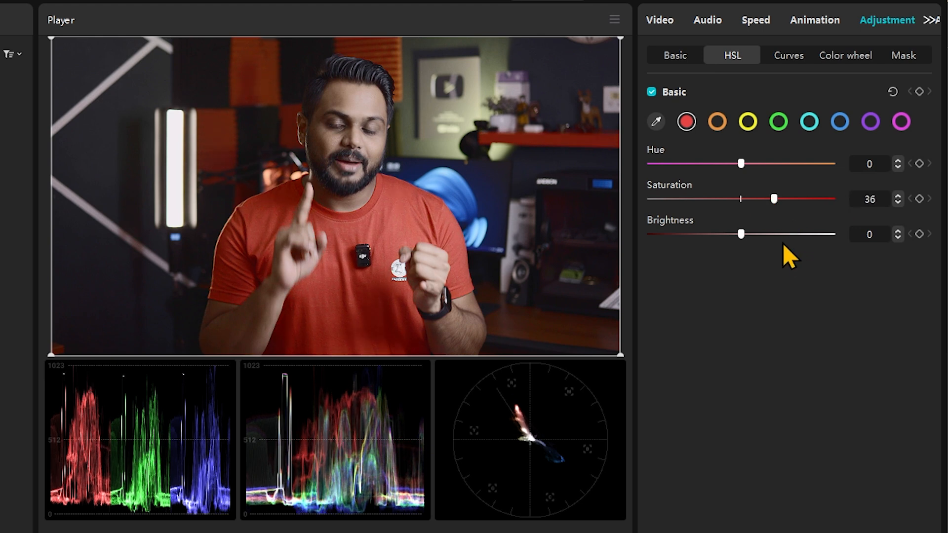
Try shifting the red range's Hue to -91 and return it to 0, leaving Brightness at 0.
left_click_drag(741, 163, 657, 183)
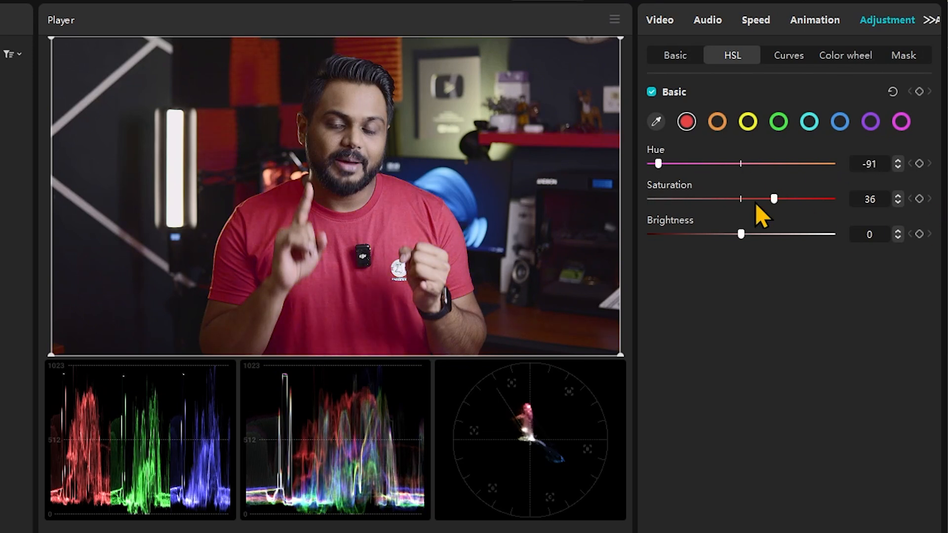
left_click_drag(660, 167, 748, 185)
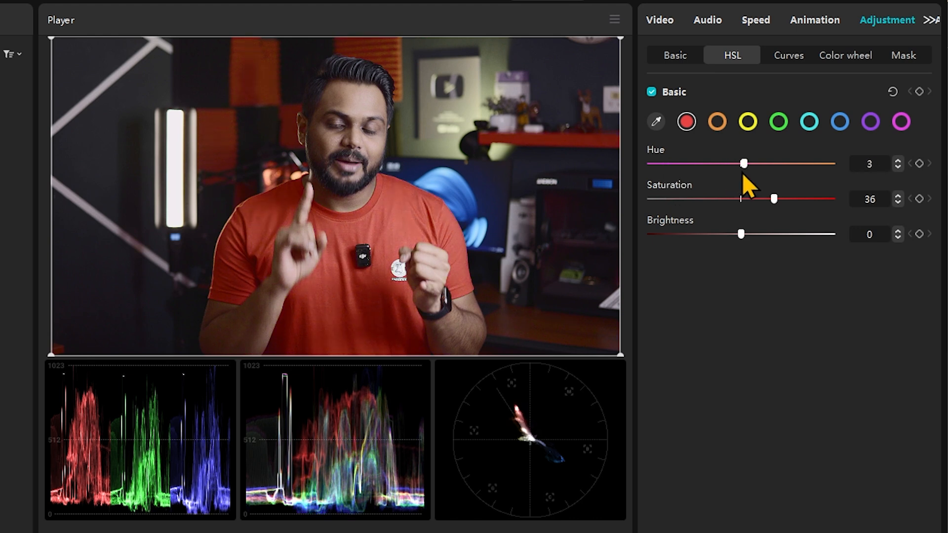
left_click(855, 161)
type("0")
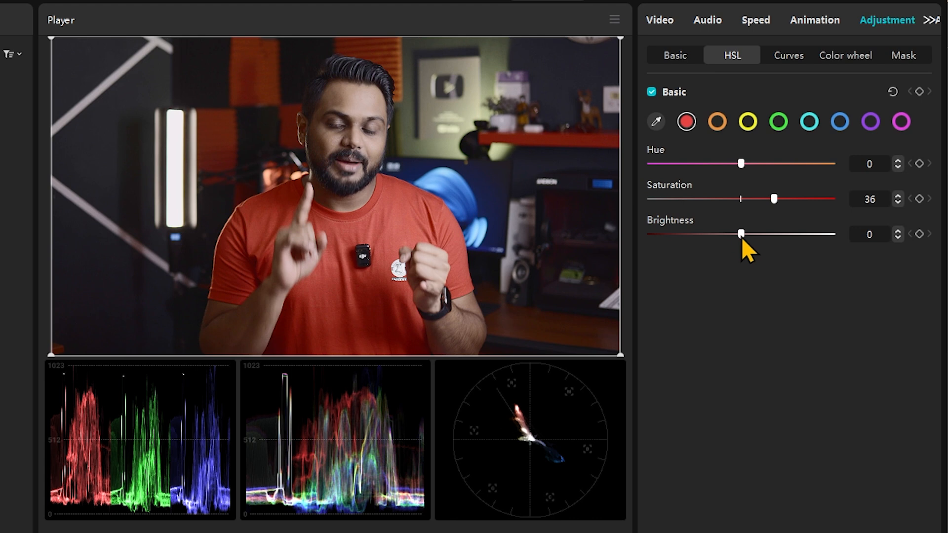
mouse_move(744, 235)
left_mouse_down()
mouse_move(786, 235)
mouse_move(686, 235)
mouse_move(773, 238)
mouse_move(734, 244)
mouse_move(741, 234)
left_mouse_up()
Adjust the Saturation of the purple range in HSL, testing a stronger level before reducing it.
left_click(871, 122)
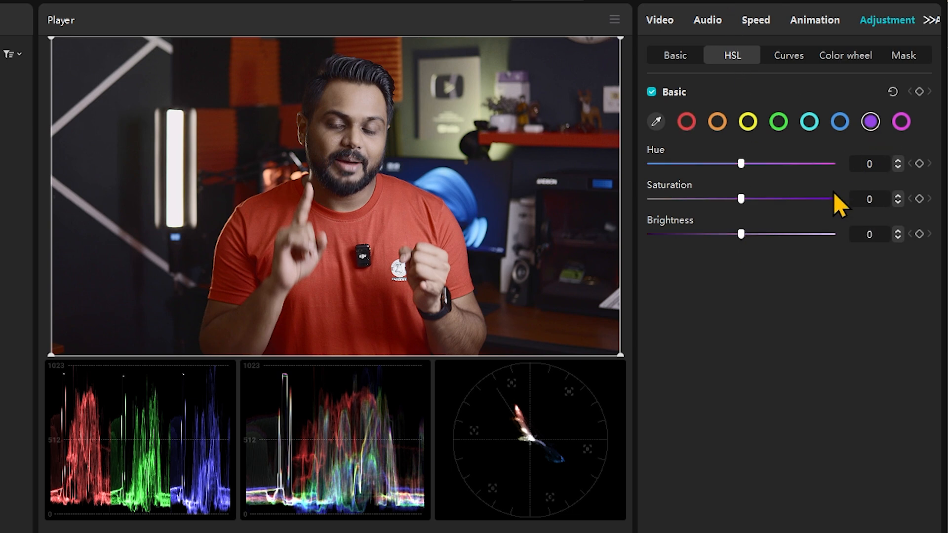
left_click_drag(770, 199, 800, 199)
left_click_drag(797, 199, 768, 200)
left_click(769, 200)
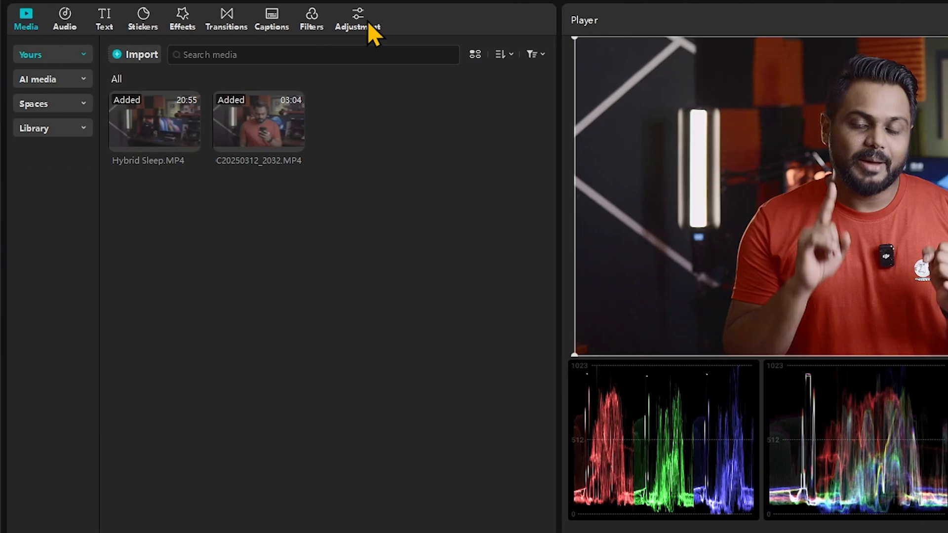
Add a custom adjustment layer above the talking-head clip and extend it across the clip's length.
left_click(366, 22)
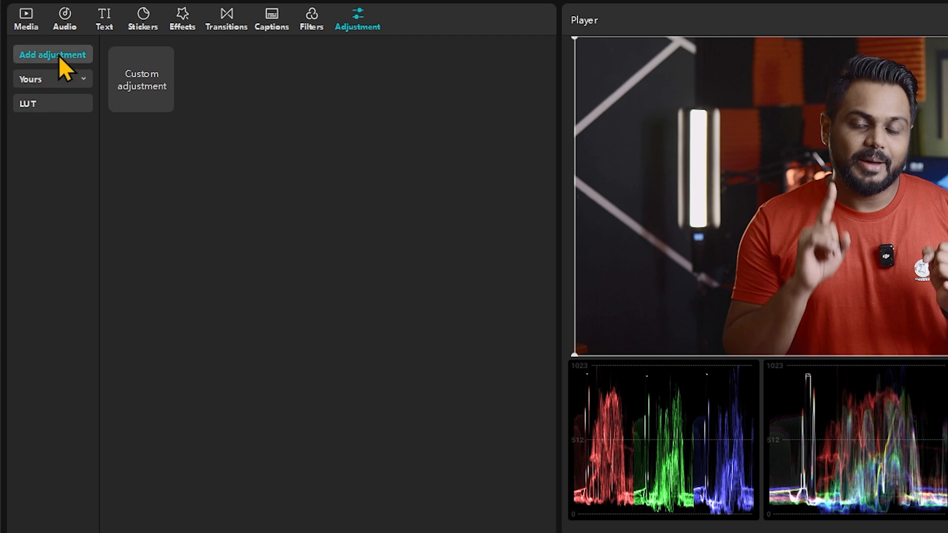
mouse_move(143, 82)
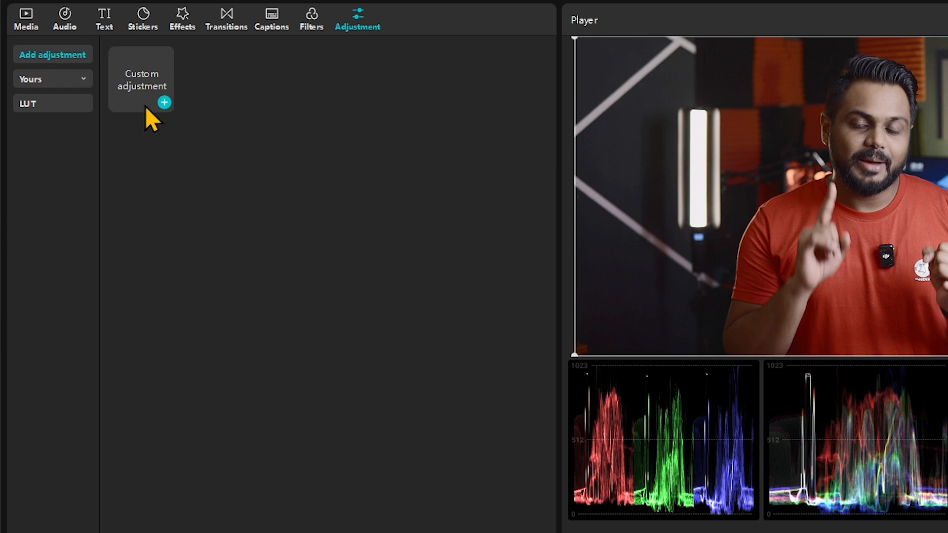
left_click_drag(141, 79, 678, 532)
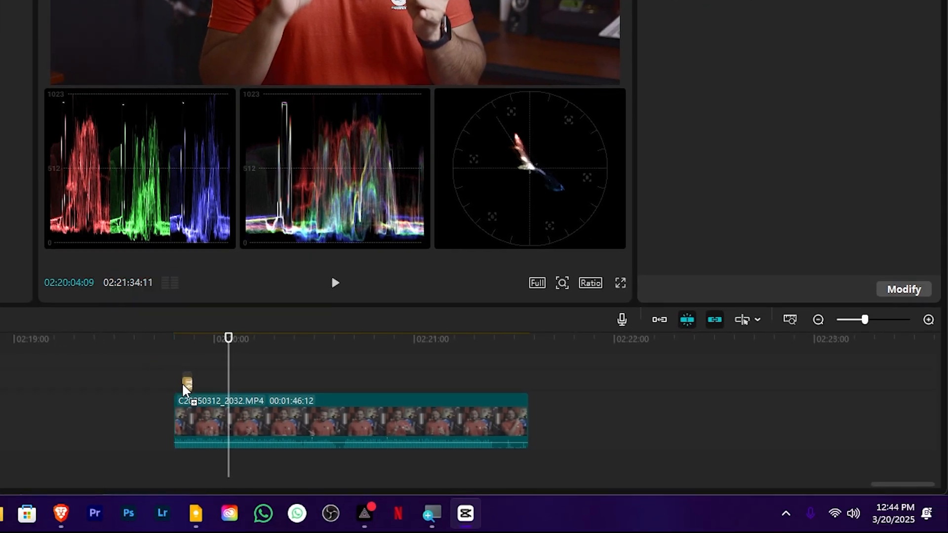
left_click_drag(182, 386, 184, 385)
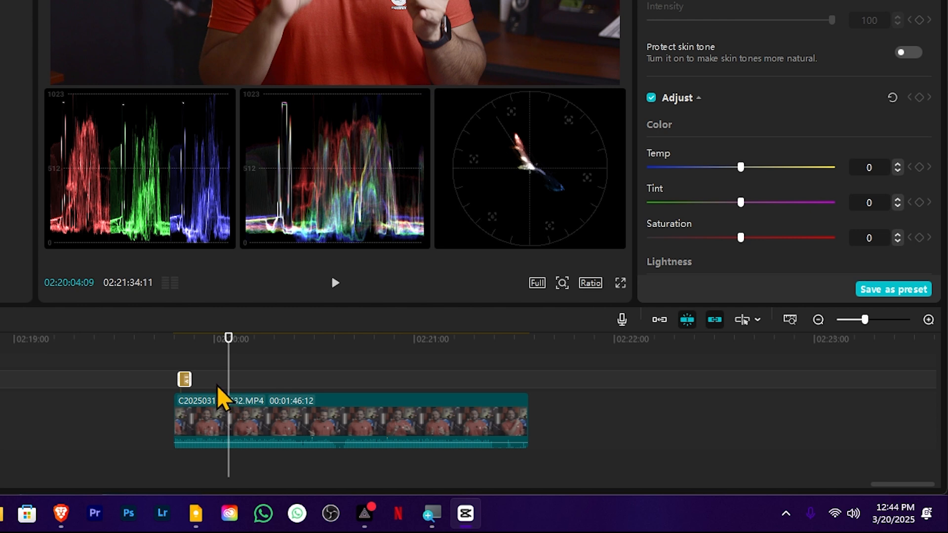
left_click_drag(199, 380, 506, 378)
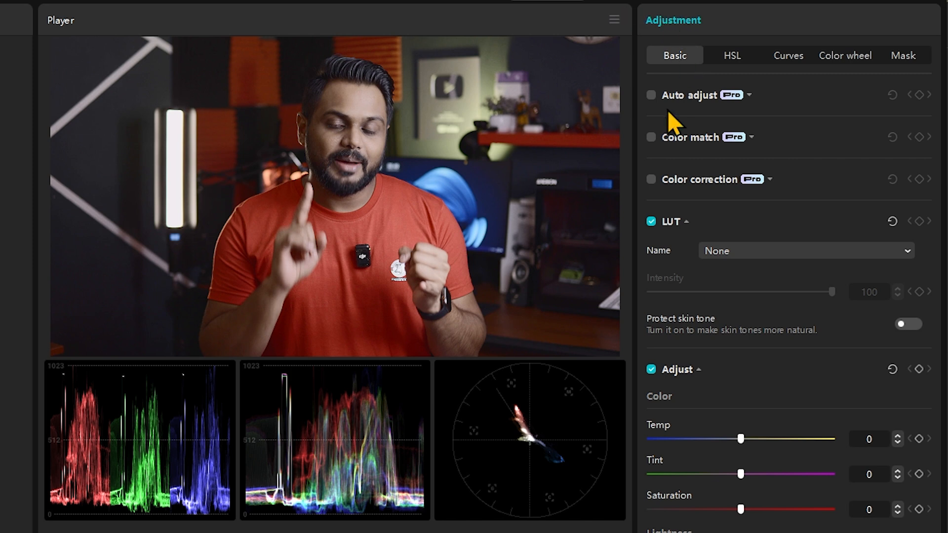
Increase the Vignette of the adjustment layer to darken the edges of the frame.
scroll(673, 349, "down", 6)
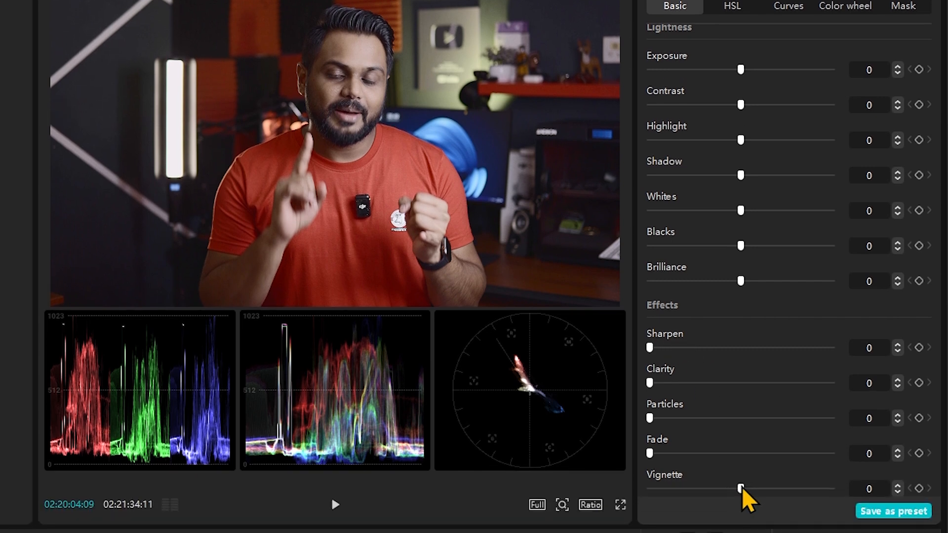
left_click_drag(730, 490, 769, 487)
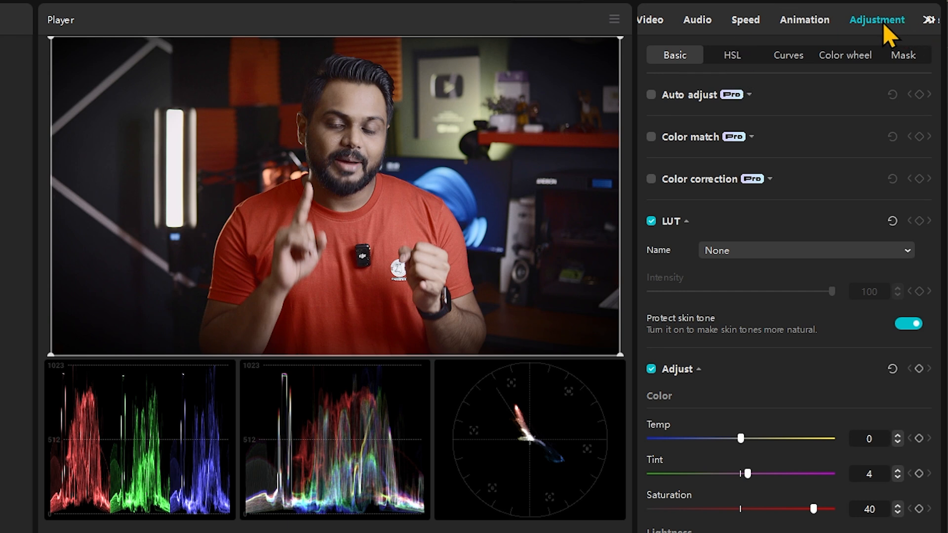
Scale the talking-head clip to 117% and reposition it to X -72, Y -103.
left_click(657, 22)
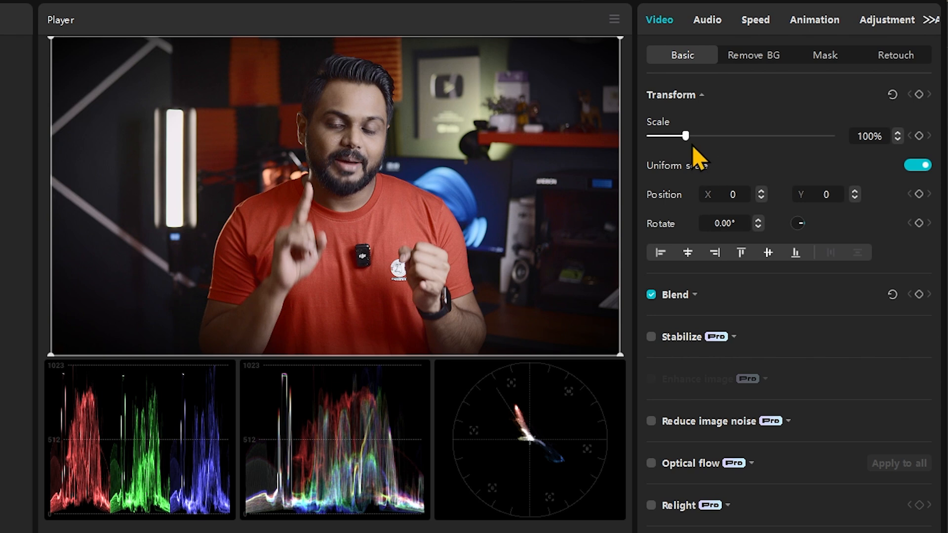
left_click_drag(686, 137, 692, 136)
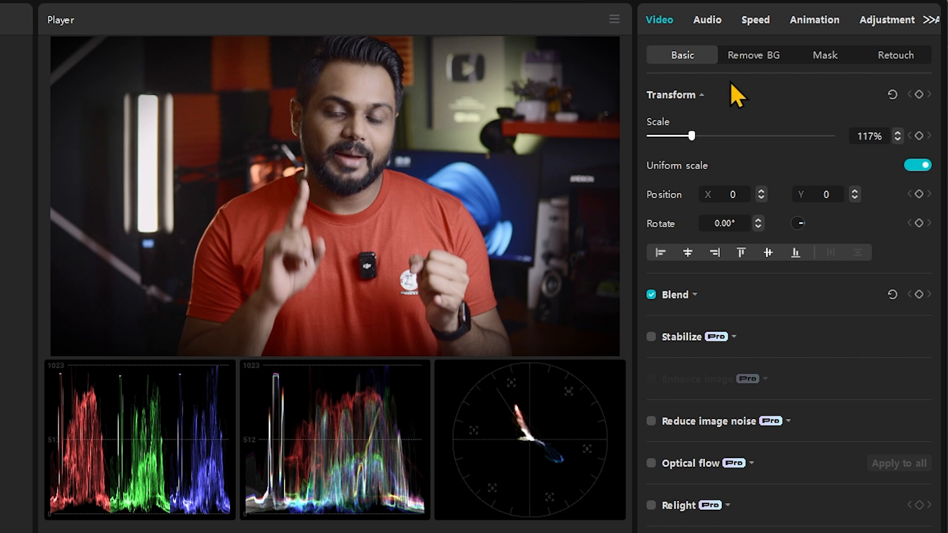
left_click_drag(352, 144, 331, 158)
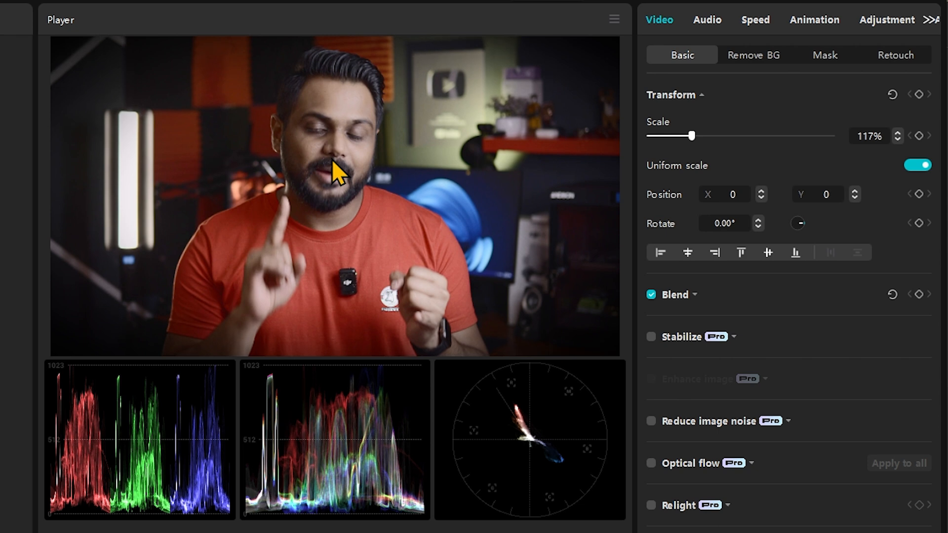
left_click_drag(332, 160, 332, 160)
left_click_drag(689, 141, 693, 140)
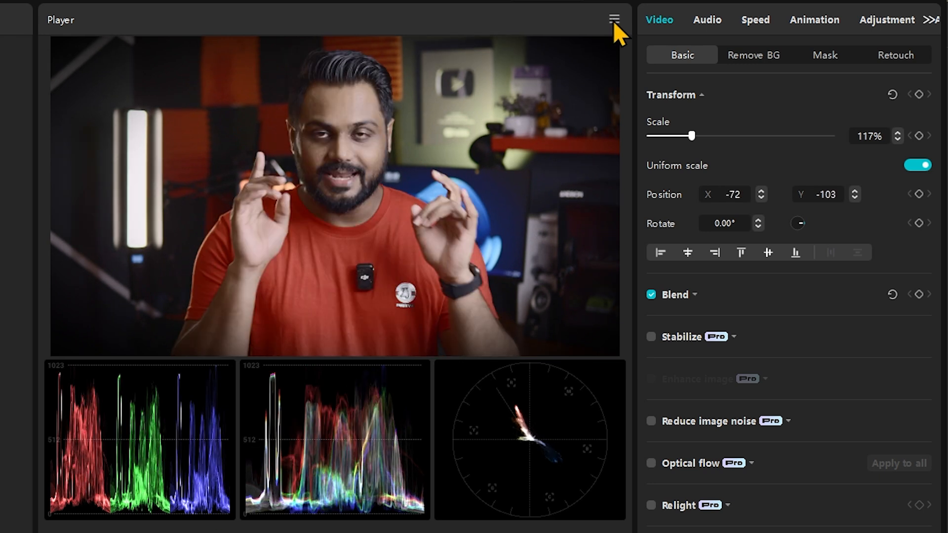
Hide the color oscilloscope below the player preview.
left_click(614, 20)
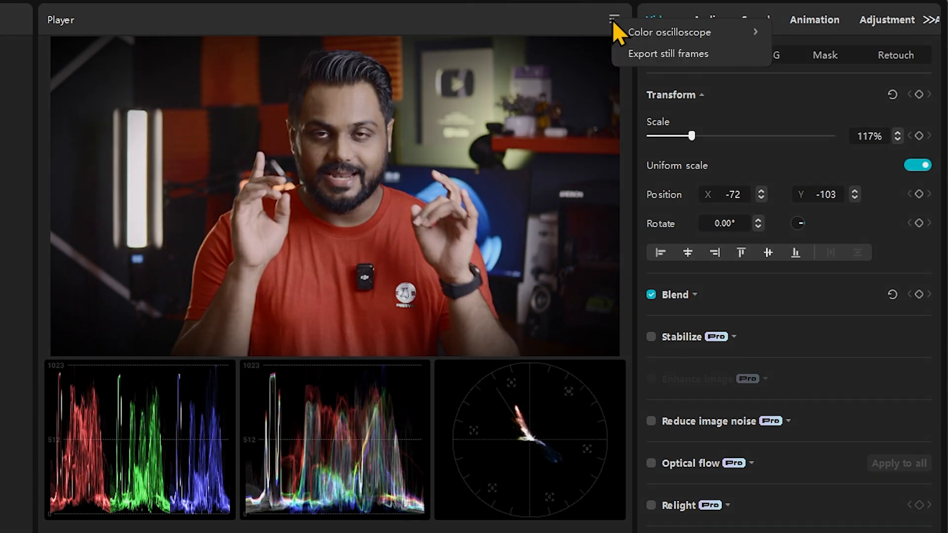
mouse_move(628, 30)
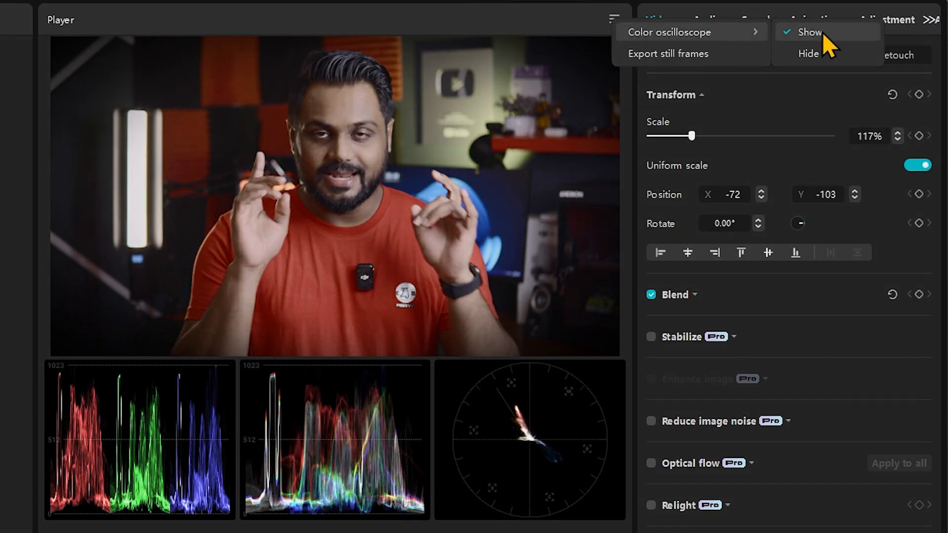
left_click(823, 52)
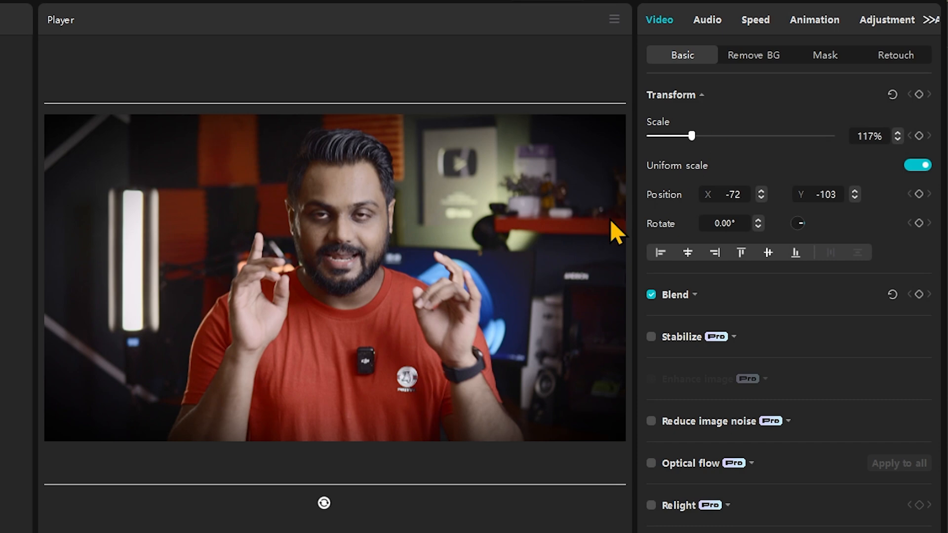